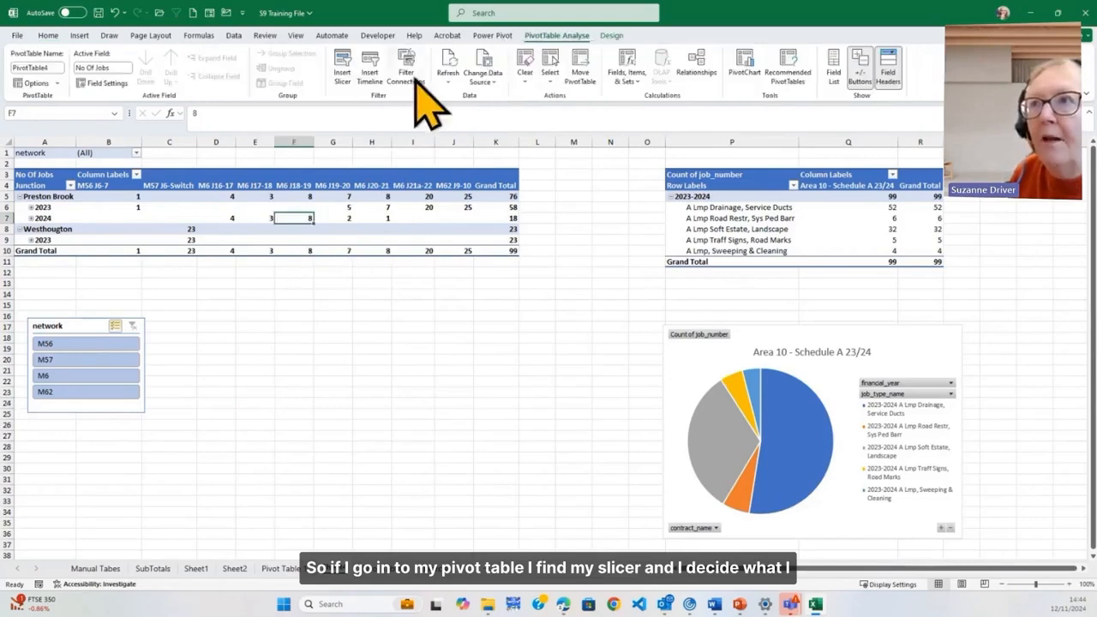
{"action": "left_click", "coordinate": [342, 69]}
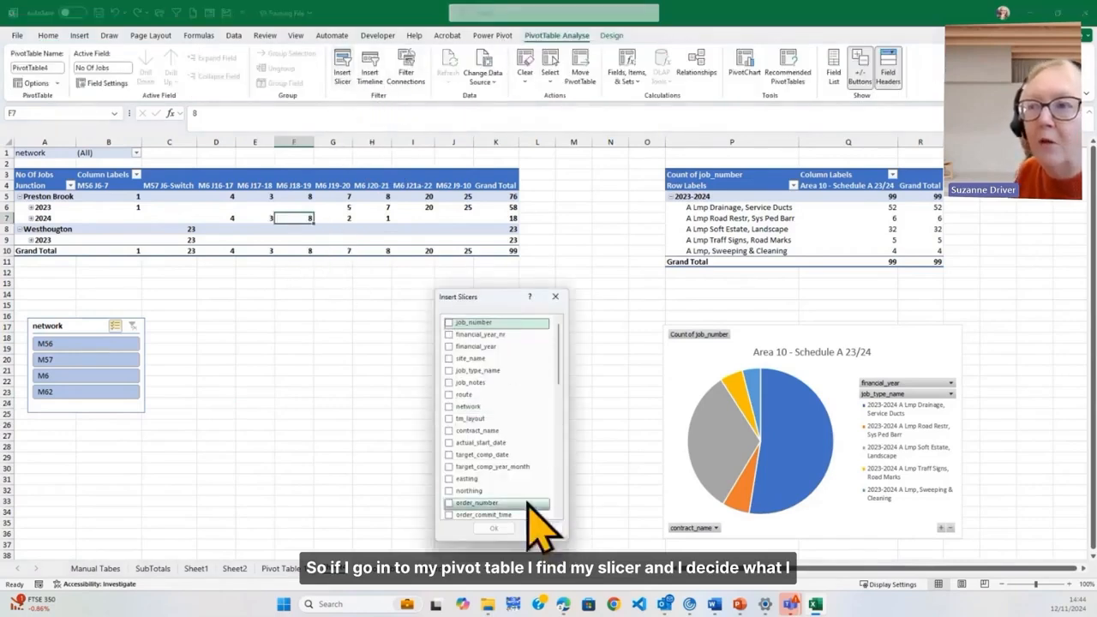
{"action": "scroll", "coordinate": [538, 512], "scroll_direction": "down", "scroll_amount": 2}
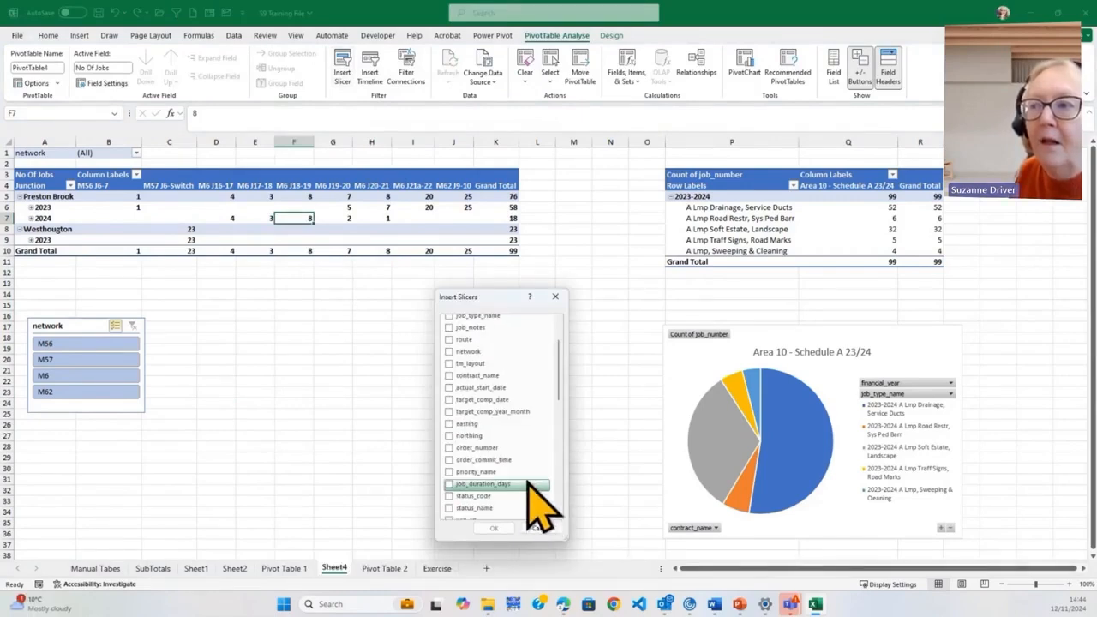
{"action": "scroll", "coordinate": [528, 485], "scroll_direction": "down", "scroll_amount": 2}
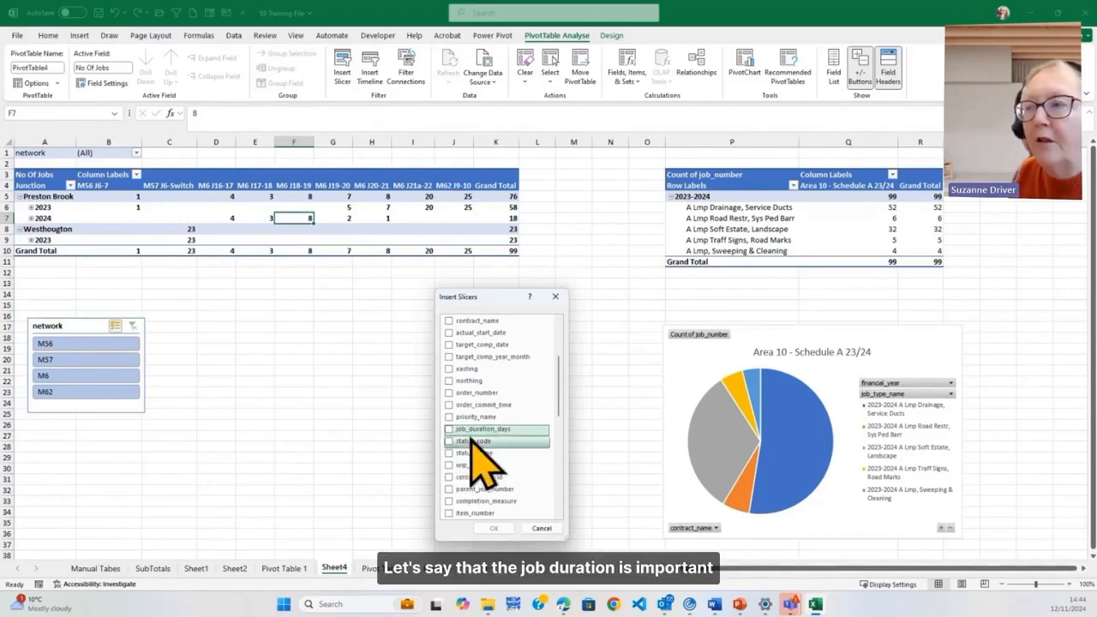
{"action": "left_click", "coordinate": [448, 428]}
{"action": "left_click", "coordinate": [495, 528]}
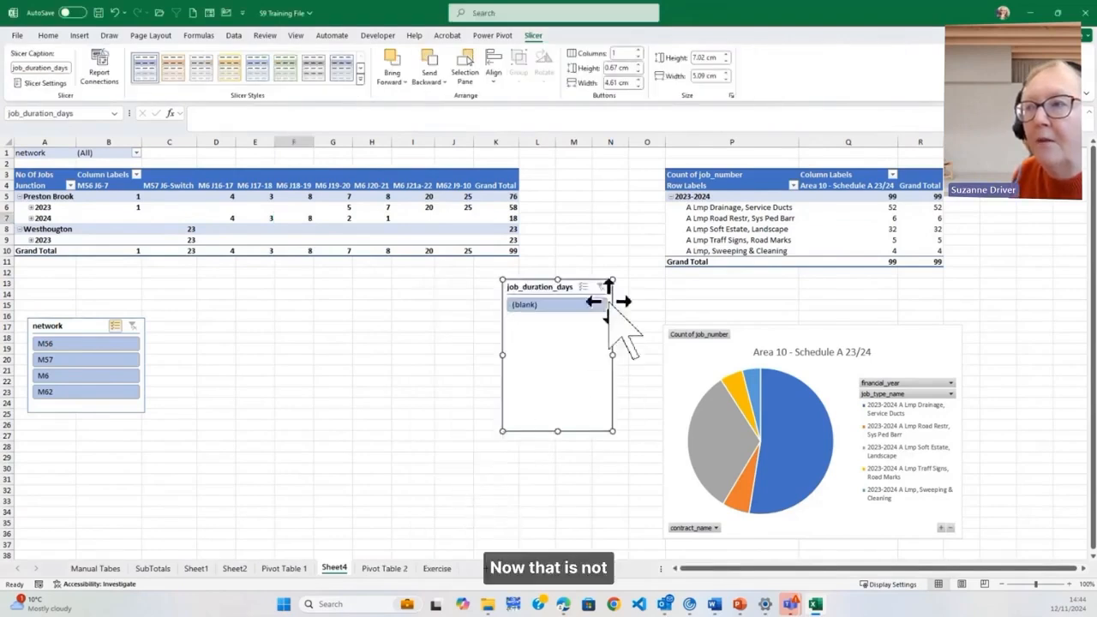
{"action": "key", "text": "Escape"}
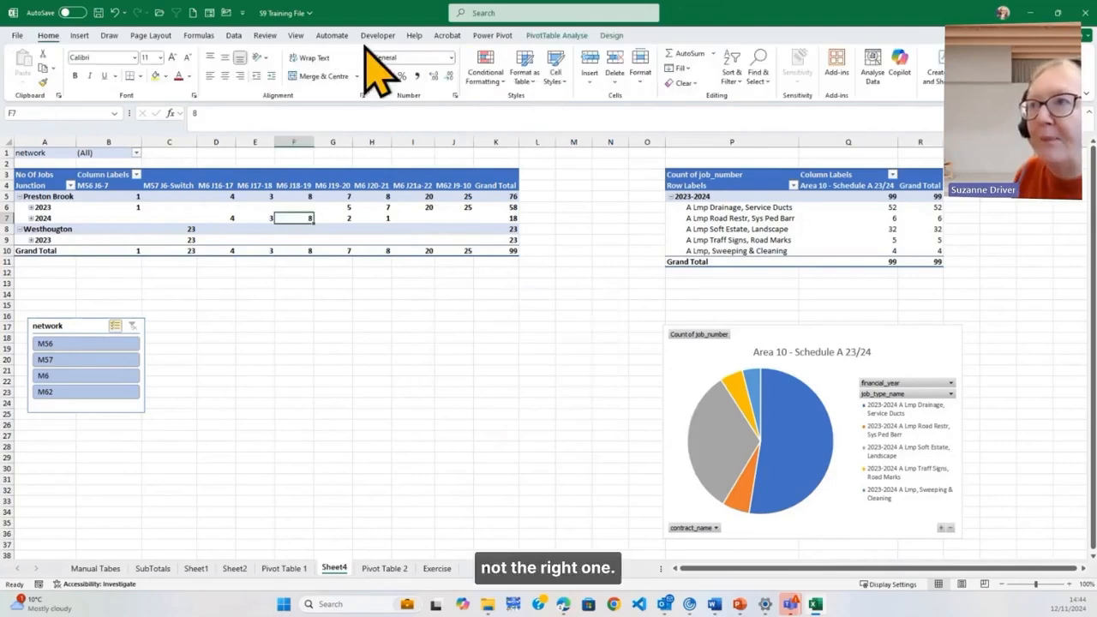
Insert a site_name slicer for the No Of Jobs pivot table
{"action": "left_click", "coordinate": [542, 36]}
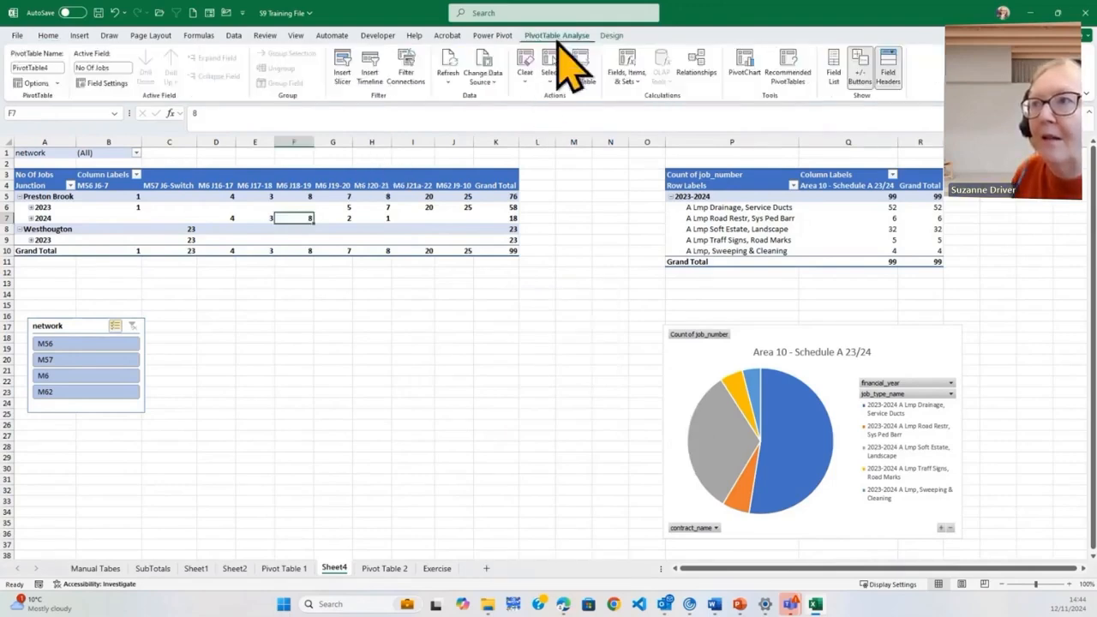
{"action": "left_click", "coordinate": [344, 76]}
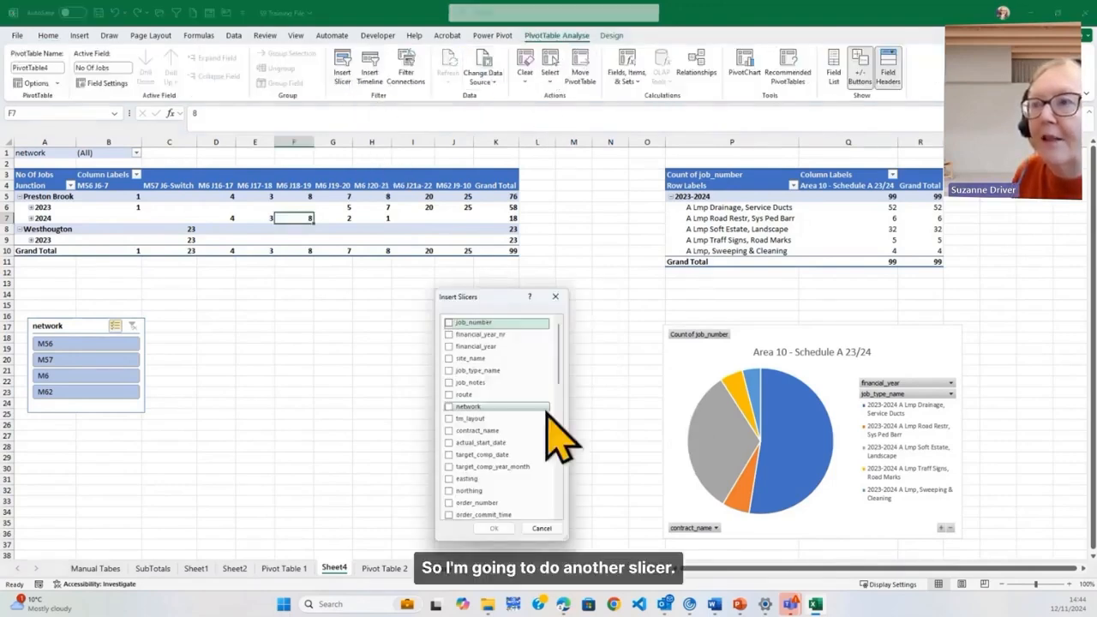
{"action": "left_click", "coordinate": [468, 359]}
{"action": "left_click", "coordinate": [495, 529]}
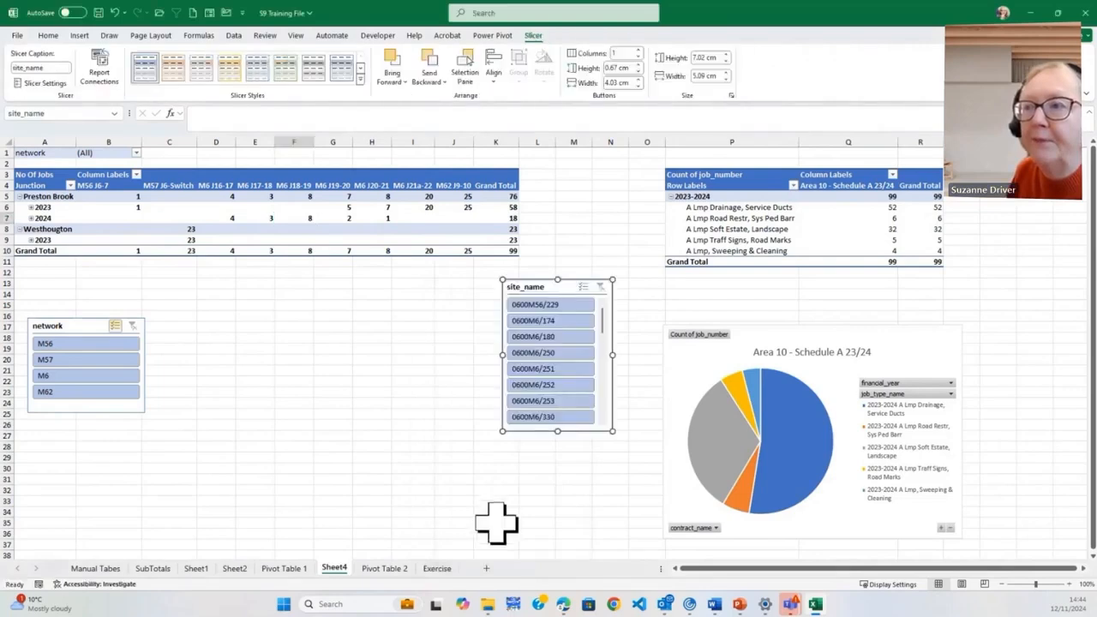
Place the site_name slicer between the two pivot tables and enlarge it to about 20 cm high and 5 cm wide
{"action": "left_click_drag", "start_coordinate": [611, 429], "coordinate": [603, 504]}
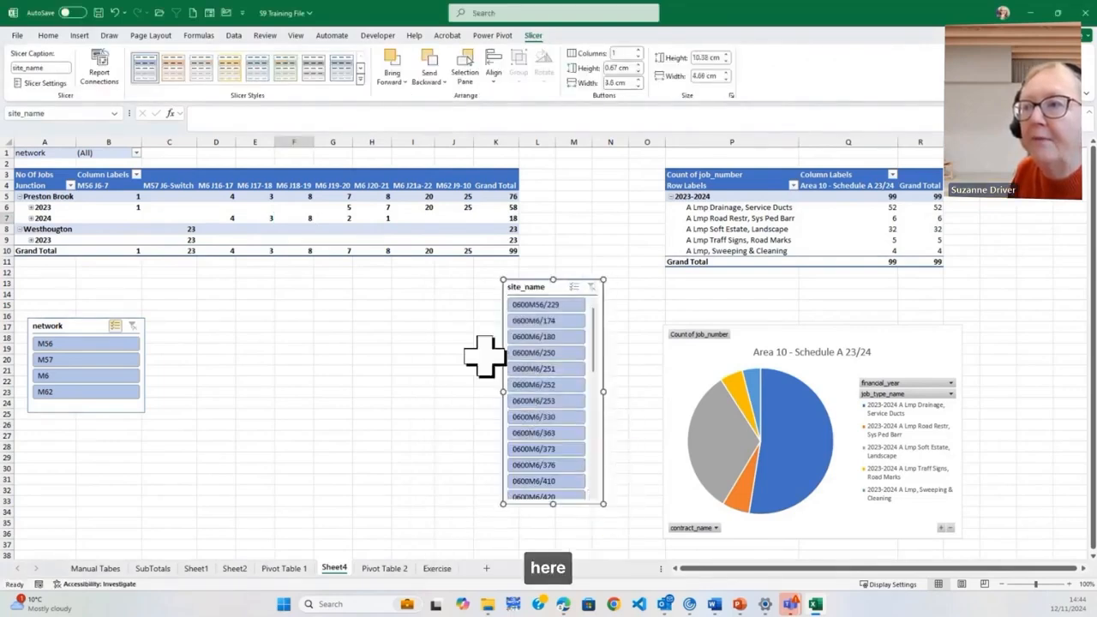
{"action": "left_click_drag", "start_coordinate": [502, 345], "coordinate": [539, 229]}
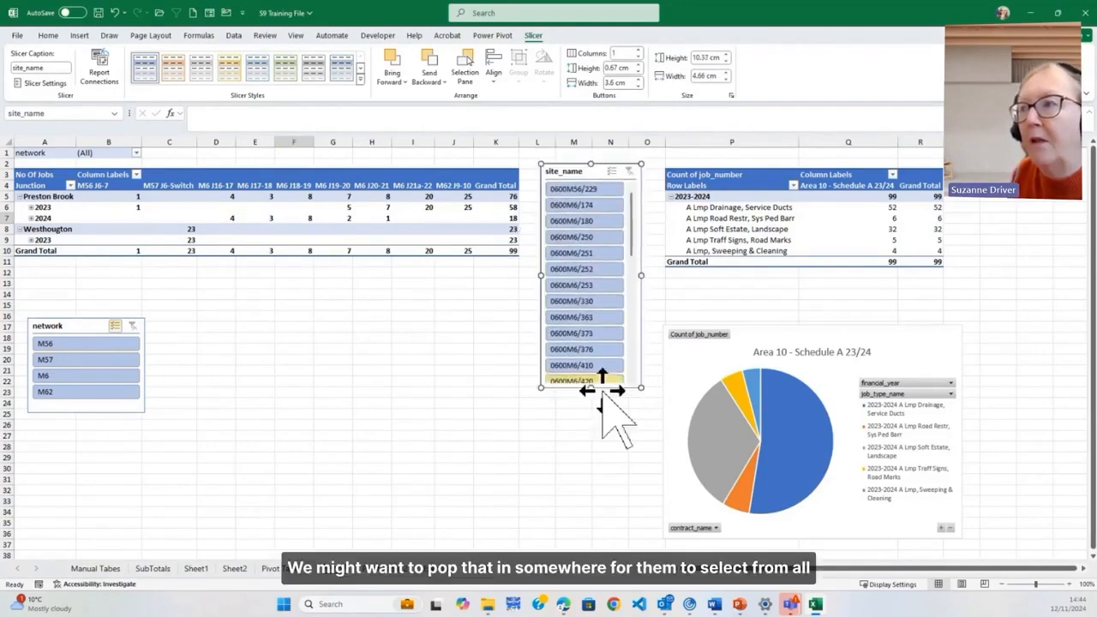
{"action": "left_click_drag", "start_coordinate": [641, 389], "coordinate": [648, 590]}
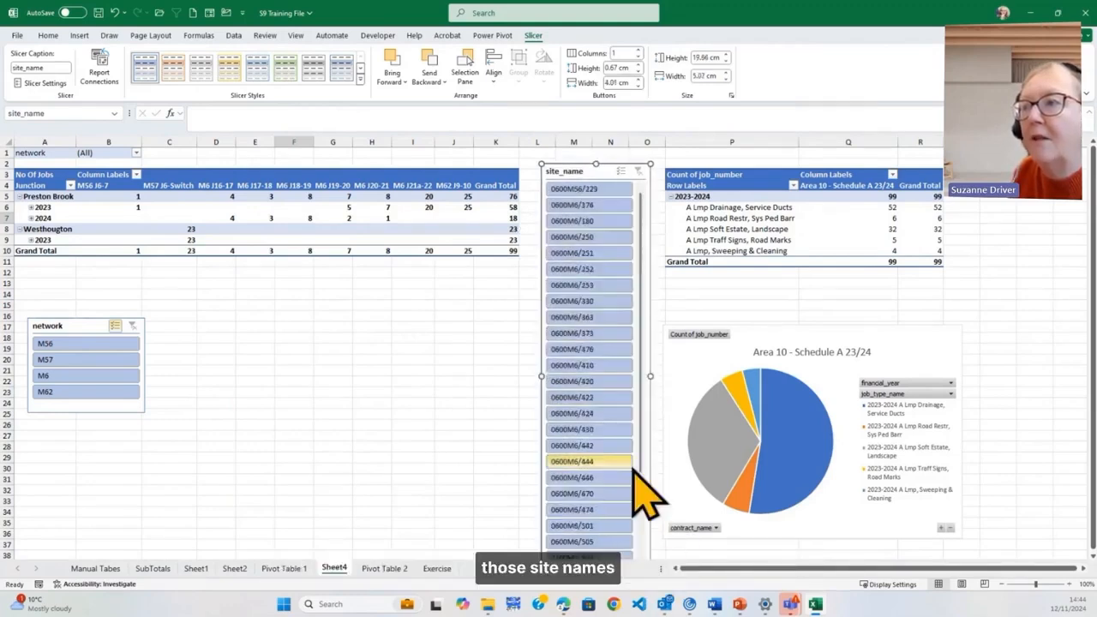
{"action": "left_click", "coordinate": [406, 380]}
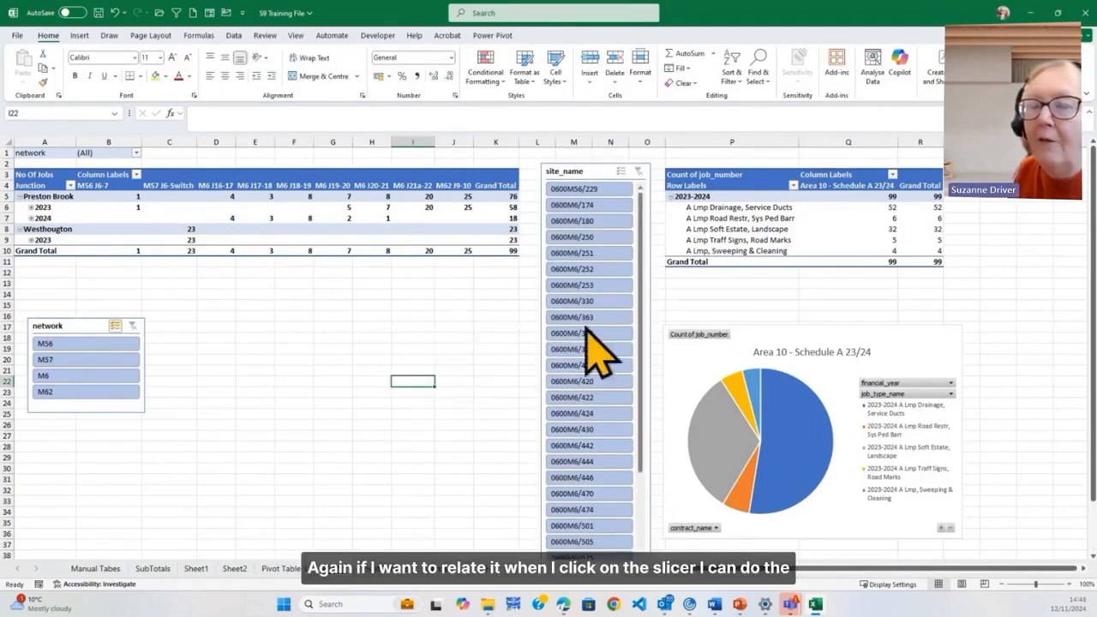
Connect the site_name slicer to PivotTable5 as well as PivotTable4
{"action": "left_click", "coordinate": [577, 172]}
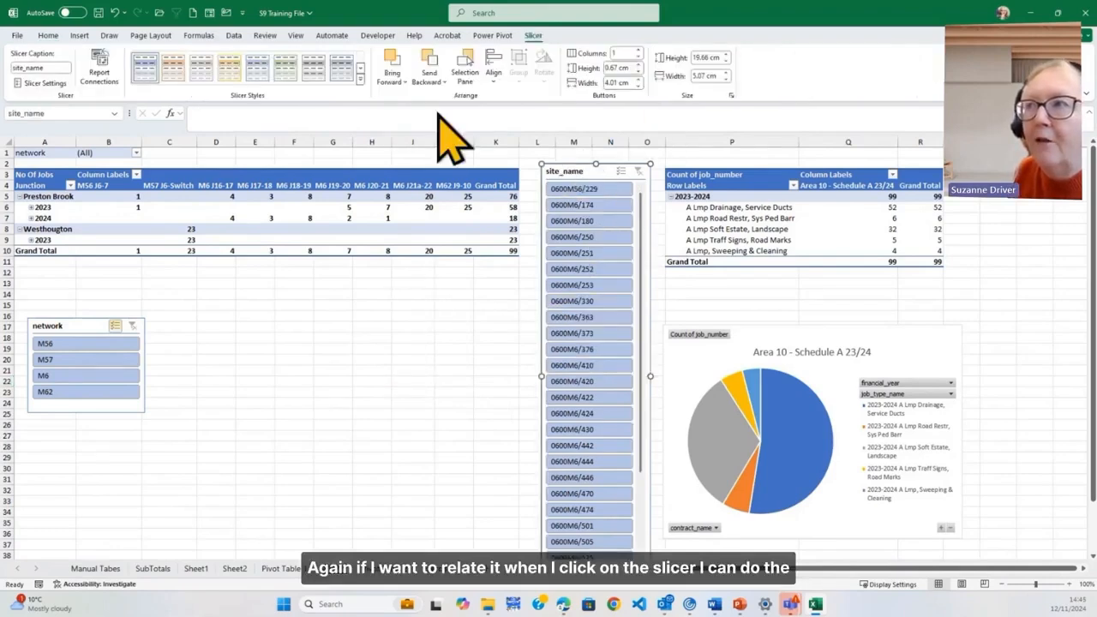
{"action": "left_click", "coordinate": [104, 70]}
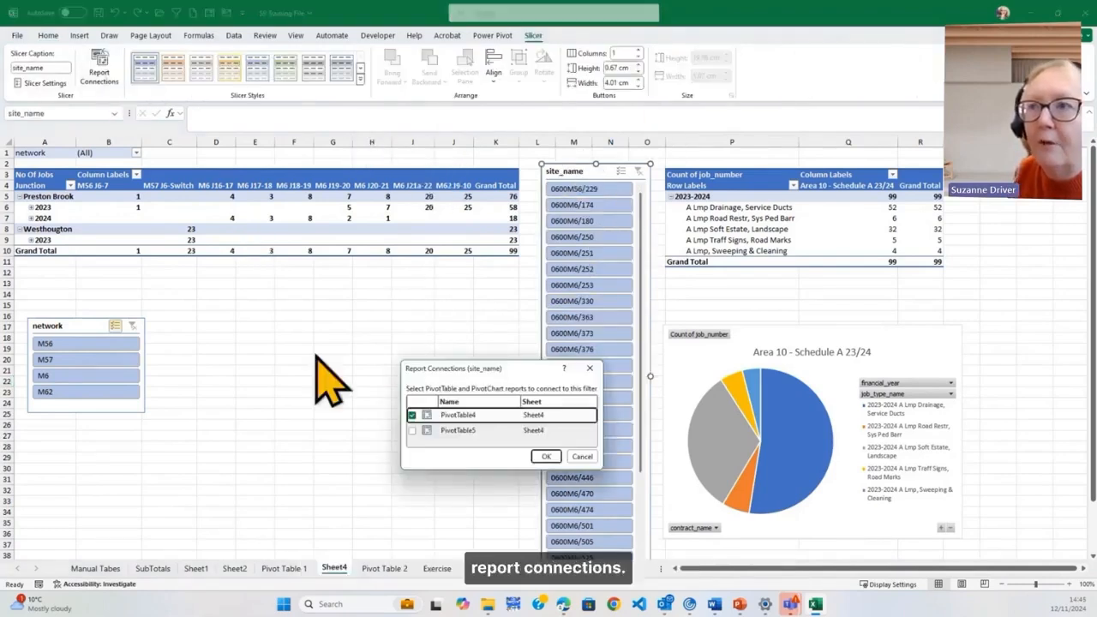
{"action": "left_click", "coordinate": [412, 431]}
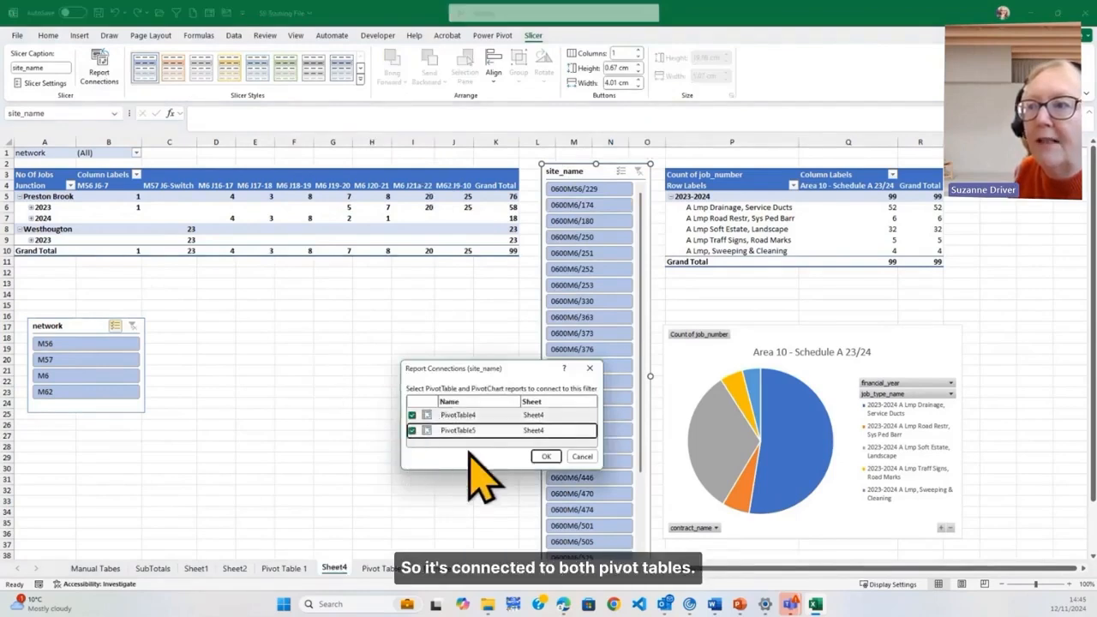
{"action": "left_click", "coordinate": [547, 457]}
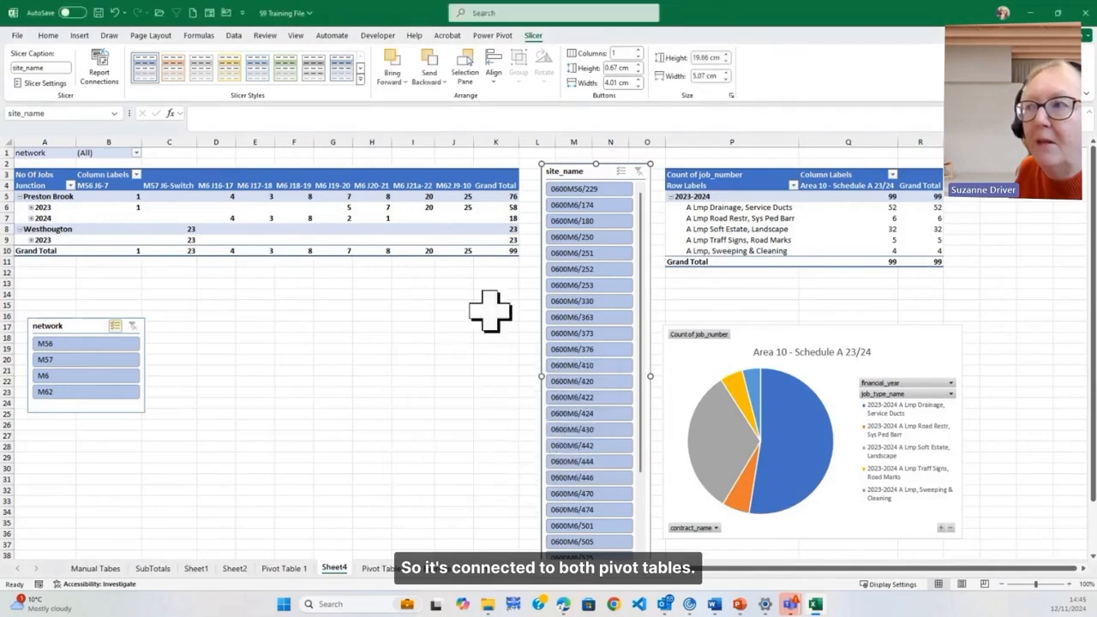
{"action": "left_click", "coordinate": [420, 370]}
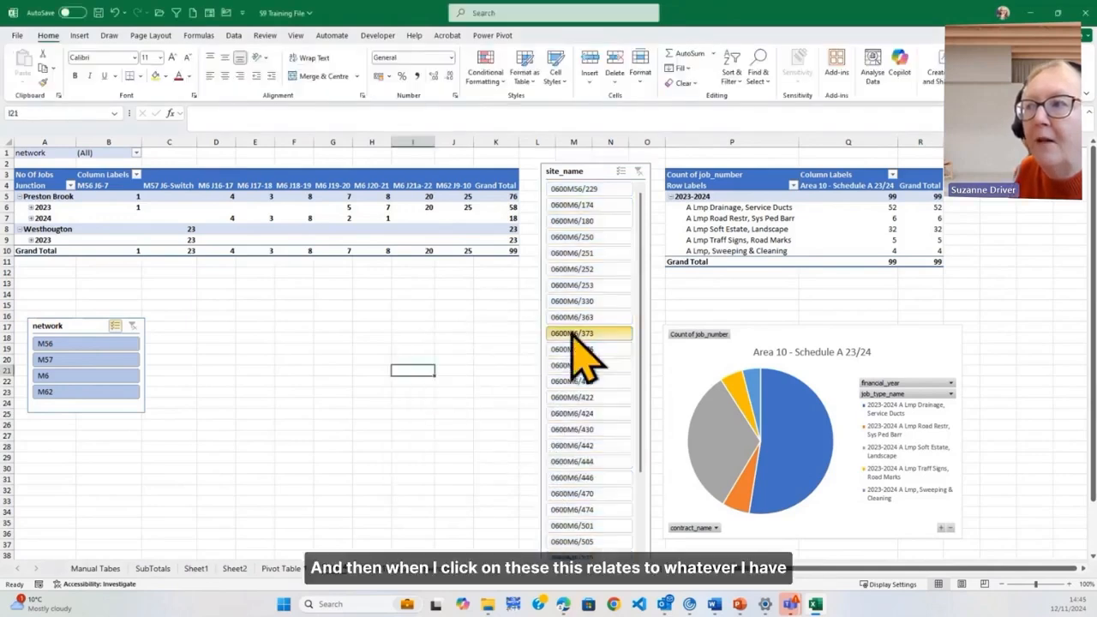
Test the site_name slicer with single and multiple sites, including 0600M6/253, 0600M6/252, 0600M6/376 and 0600M6/446, and clear its filter
{"action": "left_click", "coordinate": [573, 333]}
{"action": "left_click", "coordinate": [572, 446]}
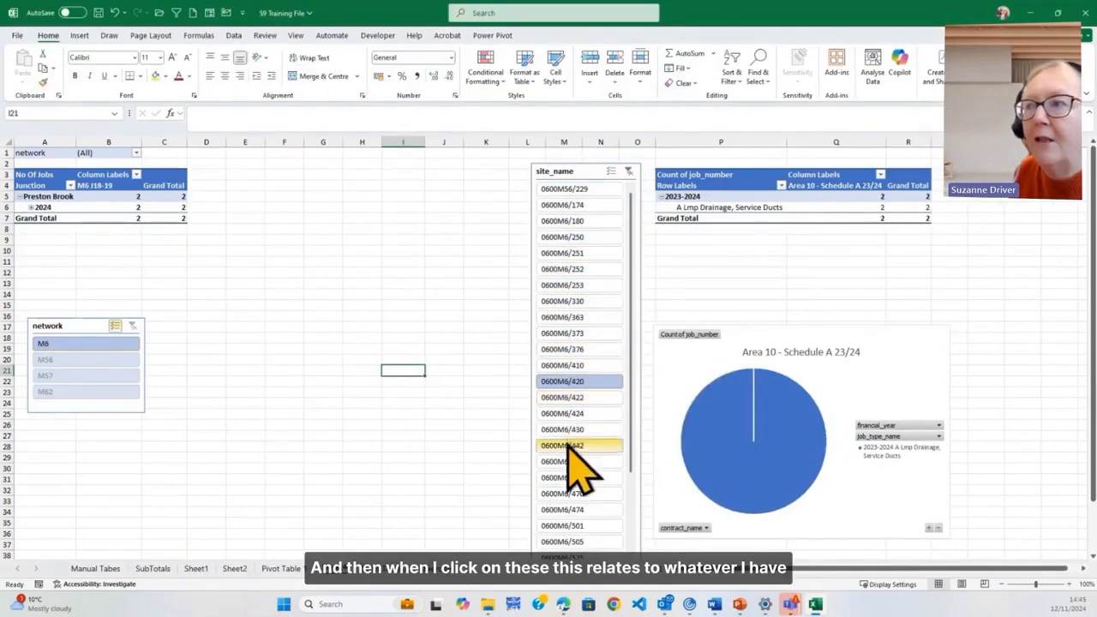
{"action": "left_click", "coordinate": [566, 286]}
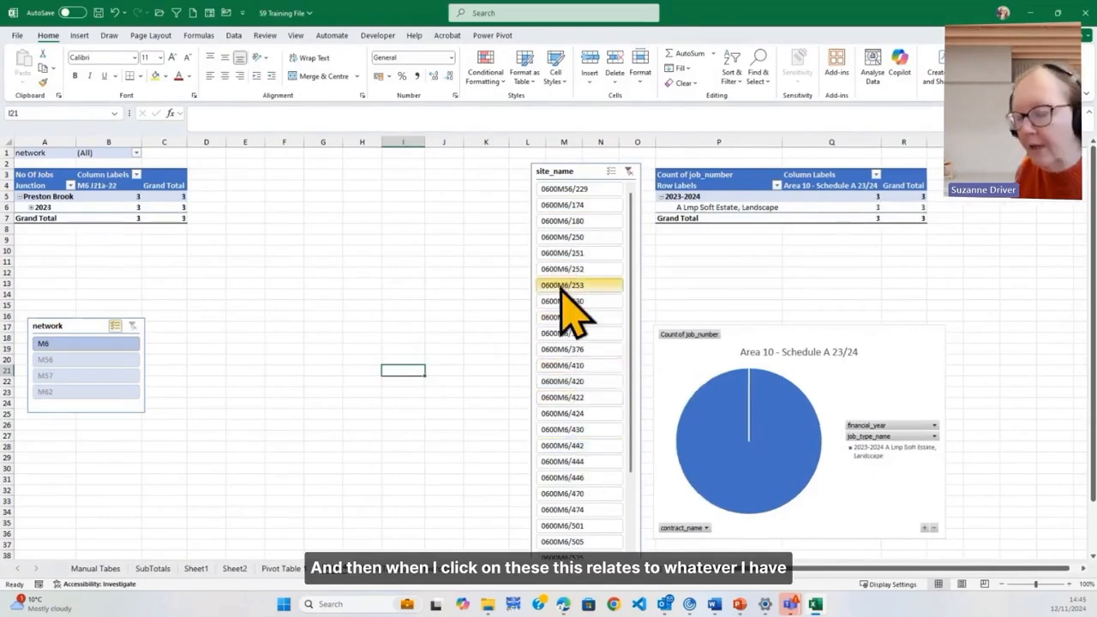
{"action": "left_click", "coordinate": [565, 270], "text": "ctrl"}
{"action": "left_click", "coordinate": [566, 349], "text": "ctrl"}
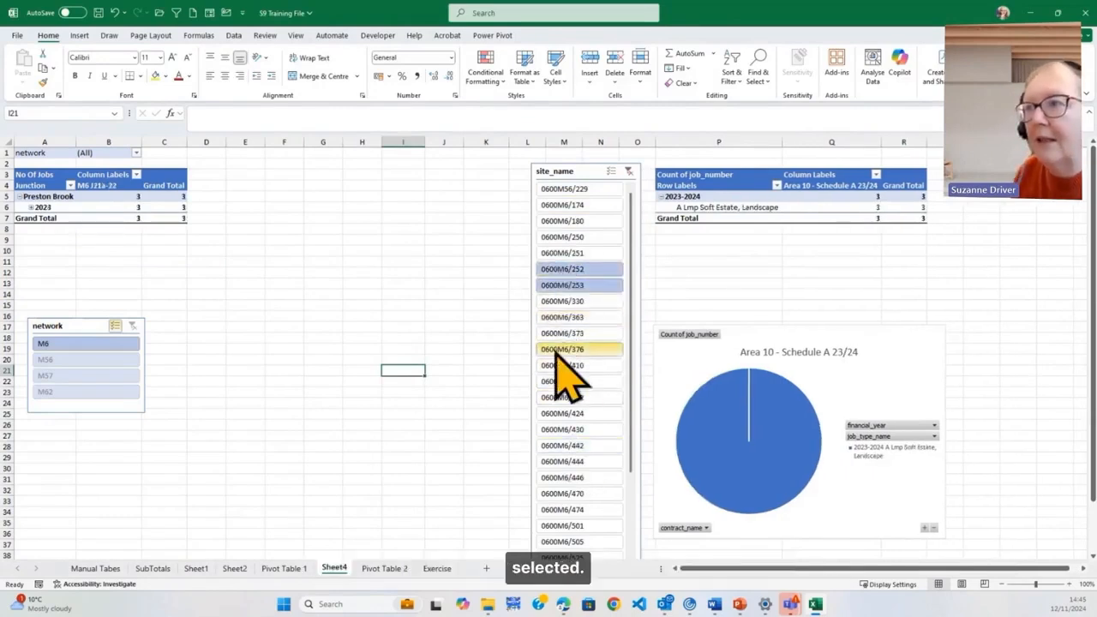
{"action": "left_click", "coordinate": [562, 431], "text": "ctrl"}
{"action": "left_click", "coordinate": [566, 510], "text": "ctrl"}
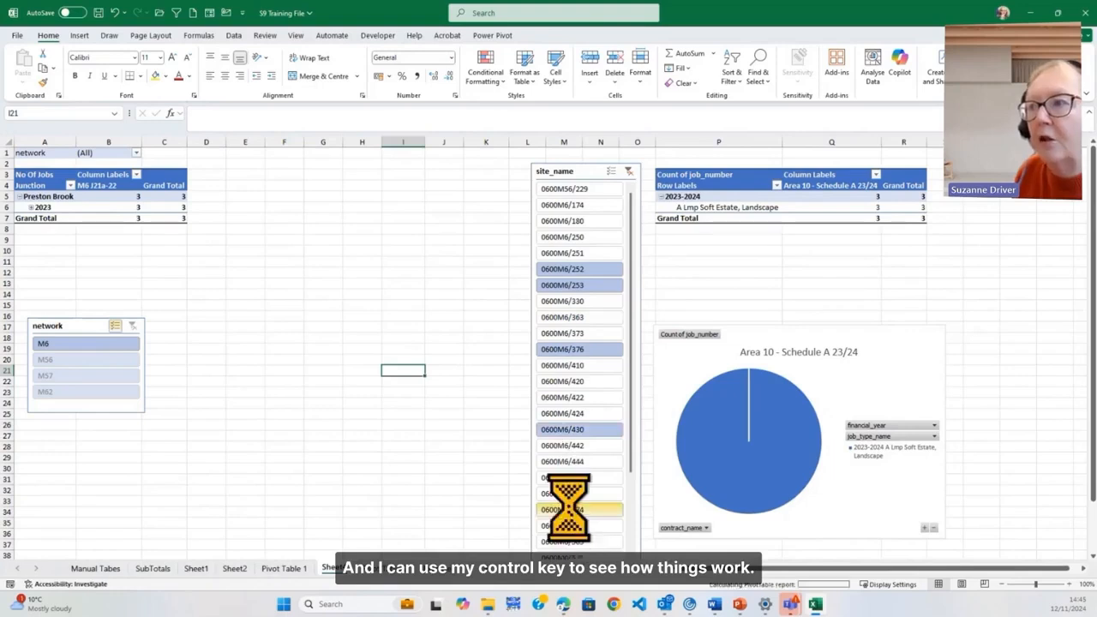
{"action": "left_click", "coordinate": [570, 477]}
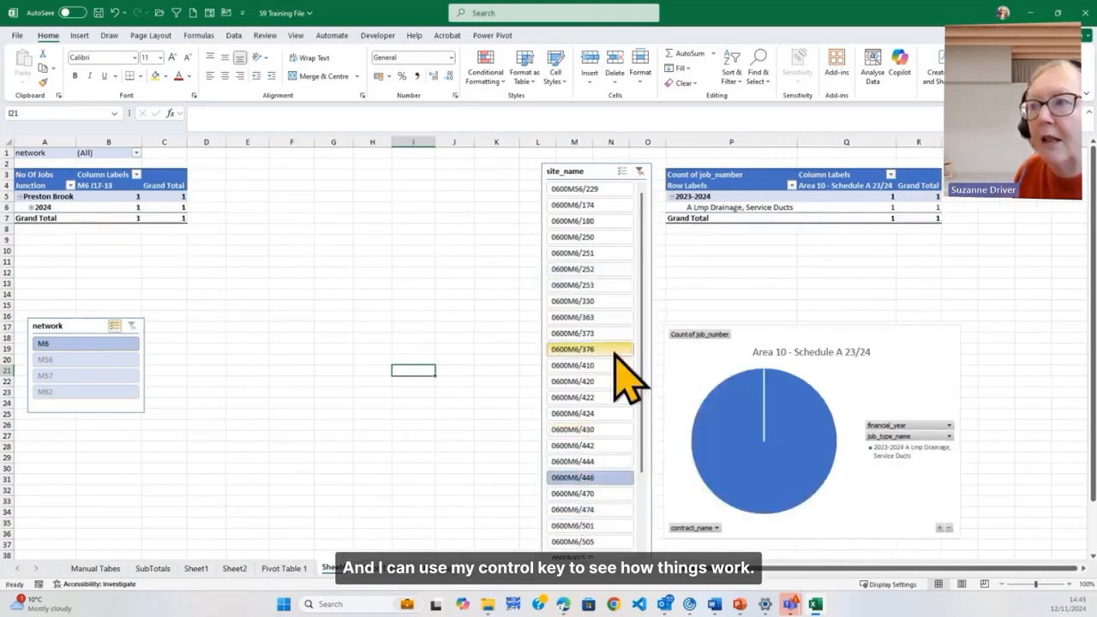
{"action": "left_click", "coordinate": [640, 173]}
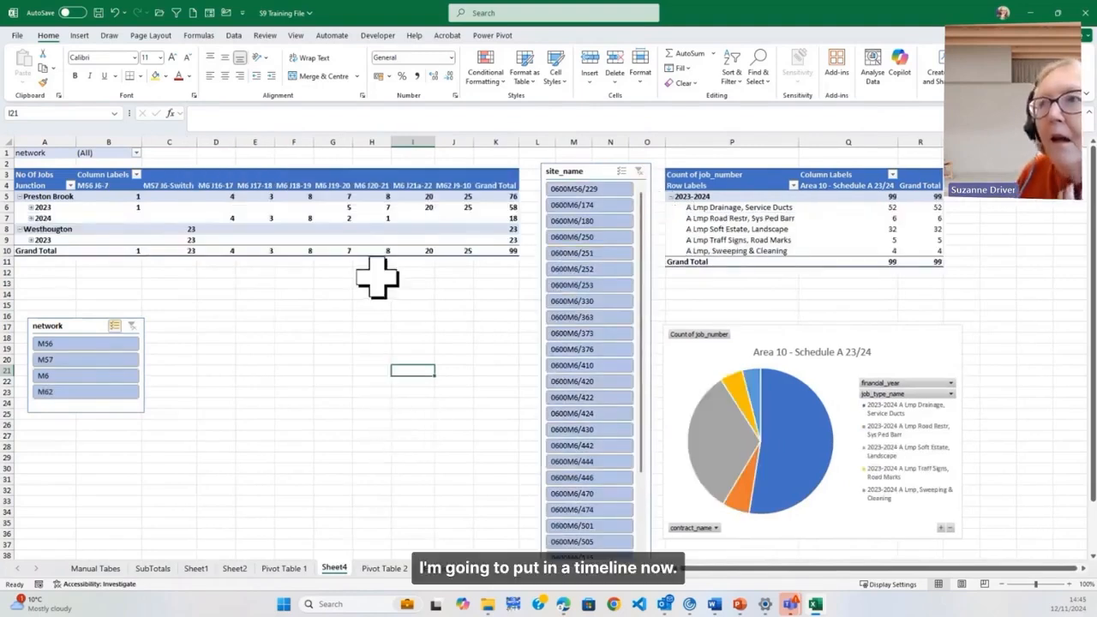
Insert a target_comp_date timeline for the No Of Jobs pivot table
{"action": "left_click", "coordinate": [249, 205]}
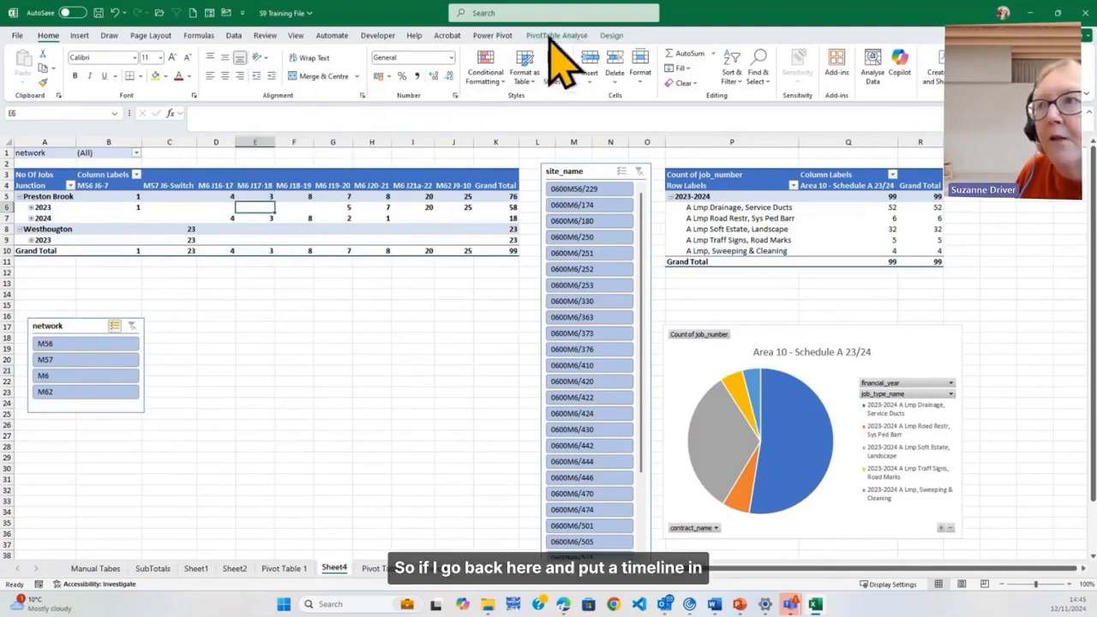
{"action": "left_click", "coordinate": [553, 38]}
{"action": "left_click", "coordinate": [371, 76]}
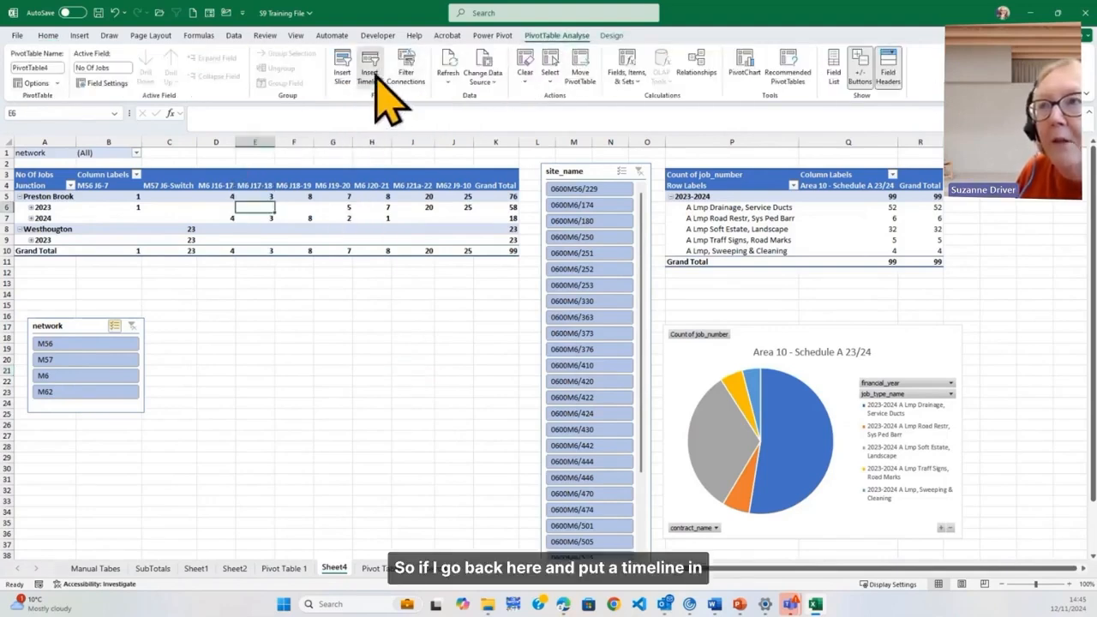
{"action": "left_click_drag", "start_coordinate": [493, 344], "coordinate": [333, 346]}
{"action": "left_click", "coordinate": [288, 369]}
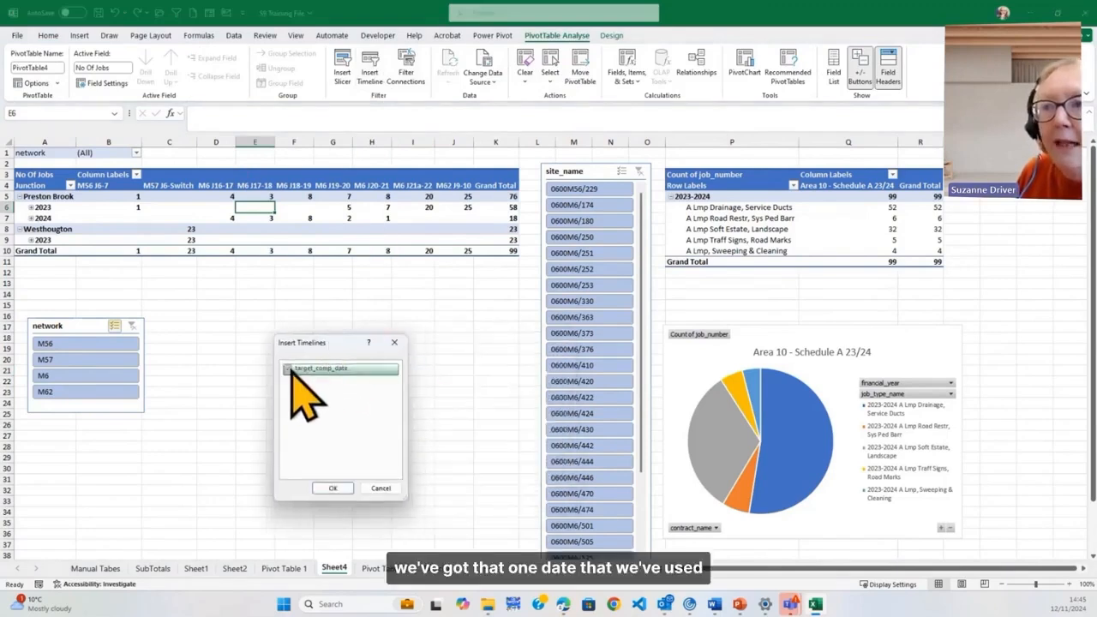
{"action": "left_click", "coordinate": [334, 488]}
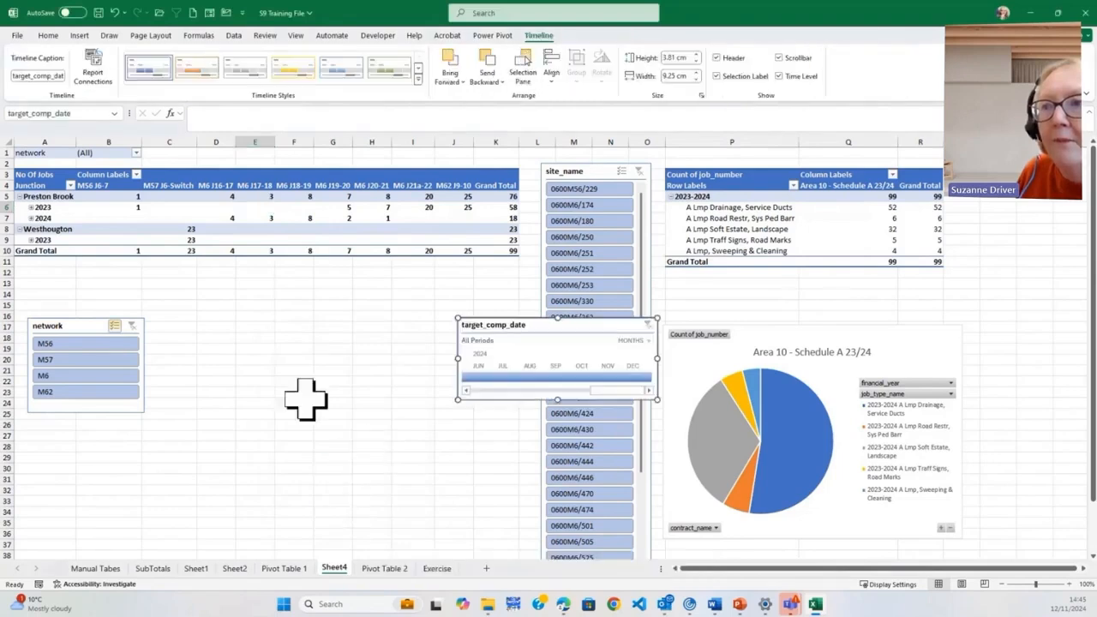
Move the target_comp_date timeline below the network slicer and resize it to about 22.5 cm wide and 4.3 cm high
{"action": "left_click_drag", "start_coordinate": [452, 377], "coordinate": [17, 486]}
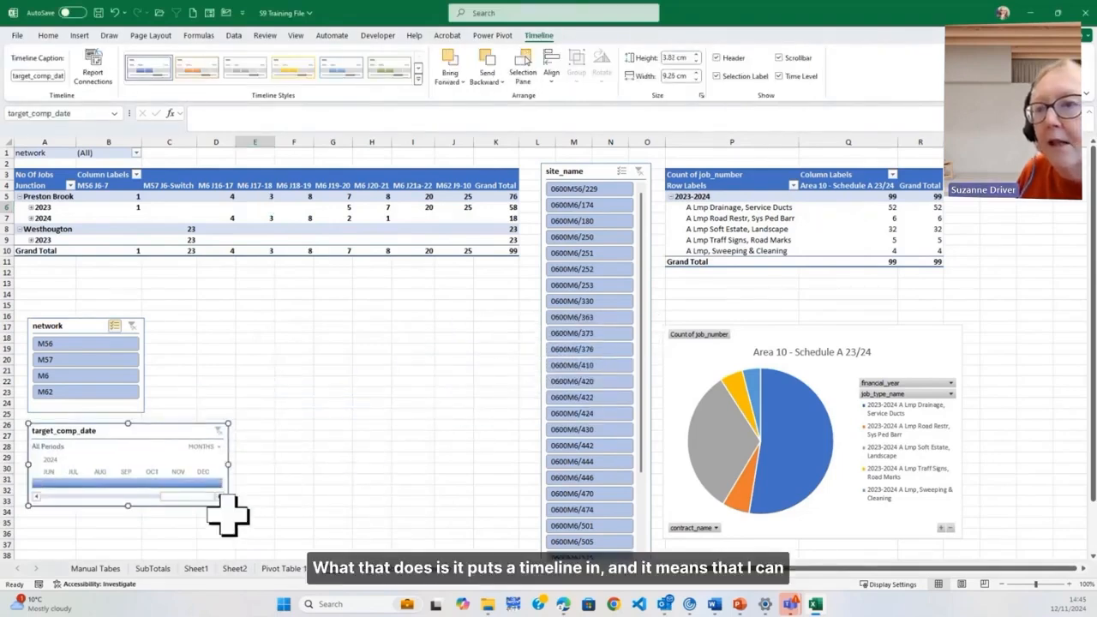
{"action": "left_click_drag", "start_coordinate": [228, 505], "coordinate": [514, 496]}
{"action": "left_click_drag", "start_coordinate": [270, 495], "coordinate": [266, 516]}
{"action": "left_click", "coordinate": [337, 322]}
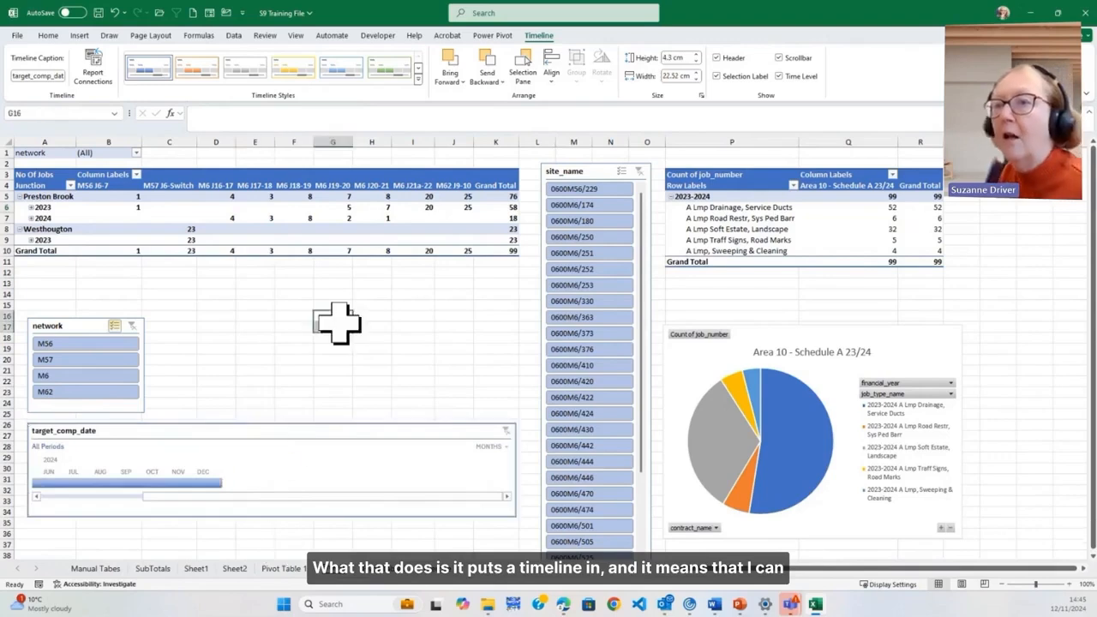
Filter the target_comp_date timeline to the months June 2023 through January 2024
{"action": "left_click_drag", "start_coordinate": [160, 500], "coordinate": [56, 503]}
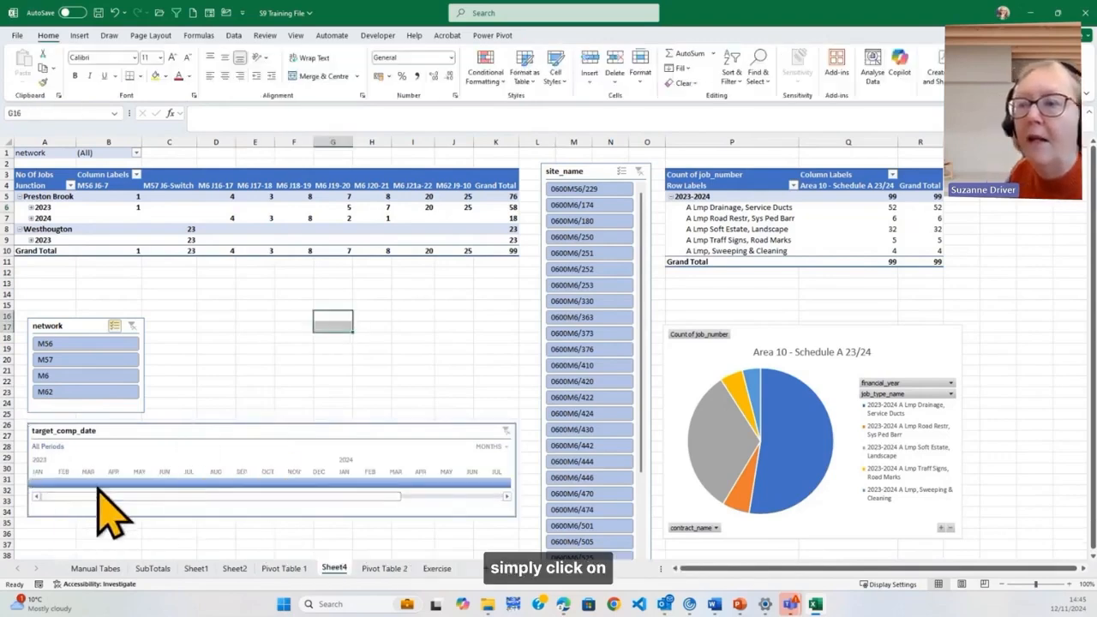
{"action": "left_click", "coordinate": [170, 485]}
{"action": "left_click", "coordinate": [249, 484]}
{"action": "left_click_drag", "start_coordinate": [233, 484], "coordinate": [158, 485]}
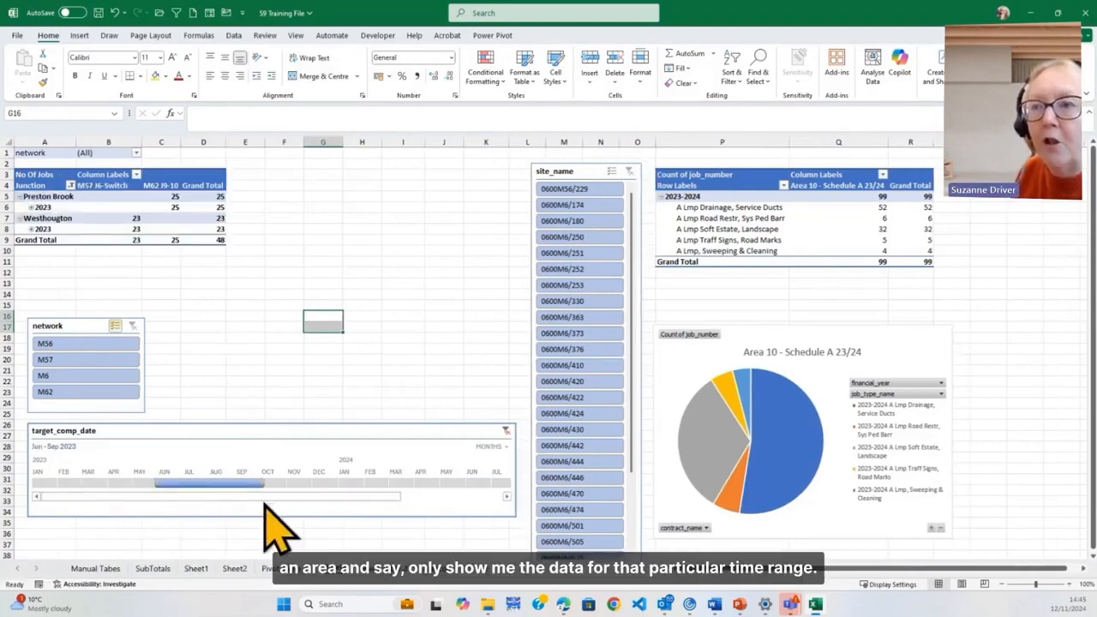
{"action": "left_click_drag", "start_coordinate": [262, 488], "coordinate": [369, 517]}
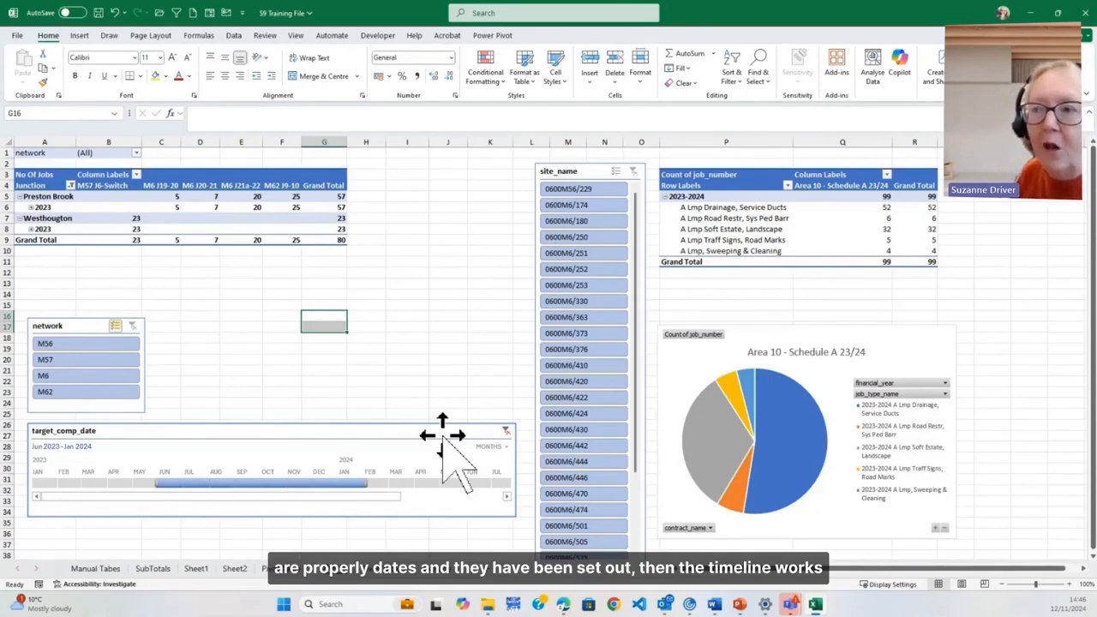
Connect the target_comp_date timeline to PivotTable5 in addition to PivotTable4, and clear the timeline's date filter
{"action": "left_click", "coordinate": [417, 454]}
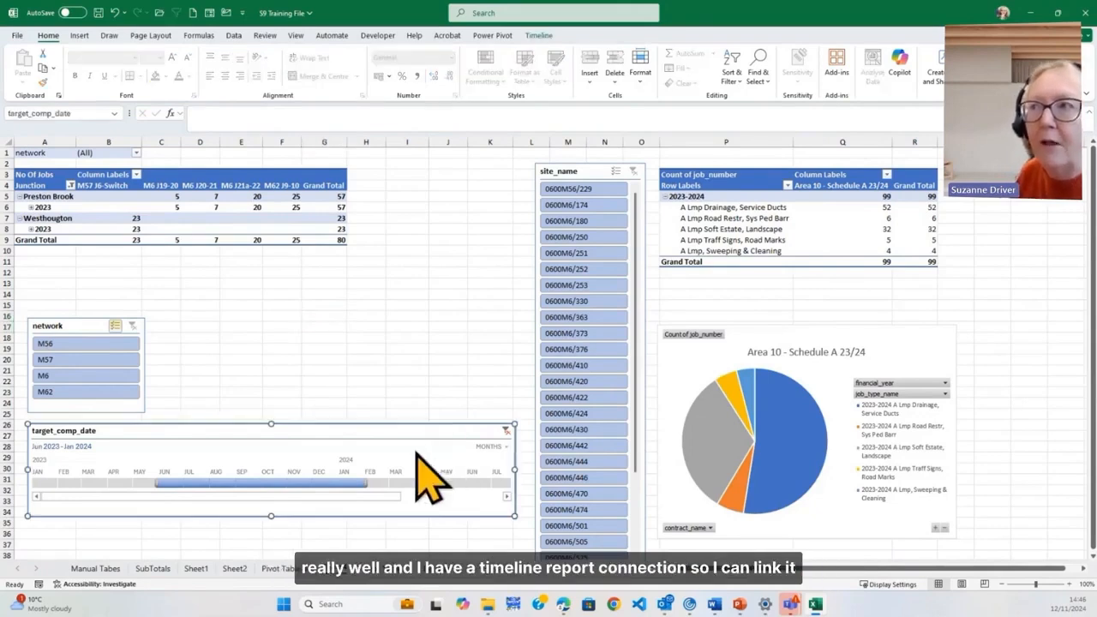
{"action": "left_click", "coordinate": [538, 36]}
{"action": "left_click", "coordinate": [93, 67]}
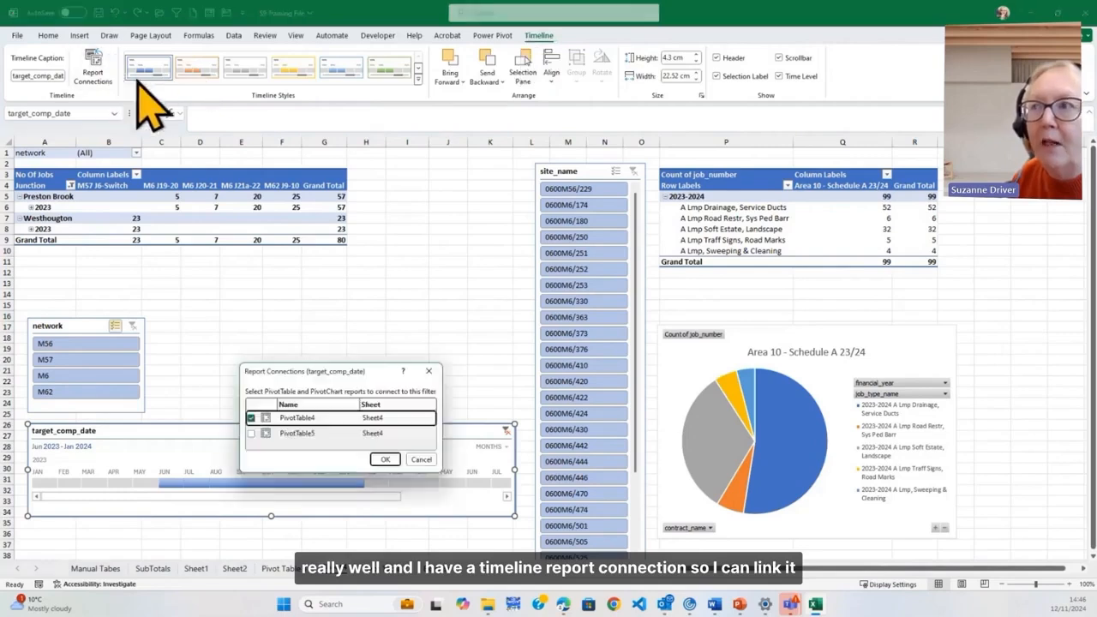
{"action": "left_click", "coordinate": [251, 433]}
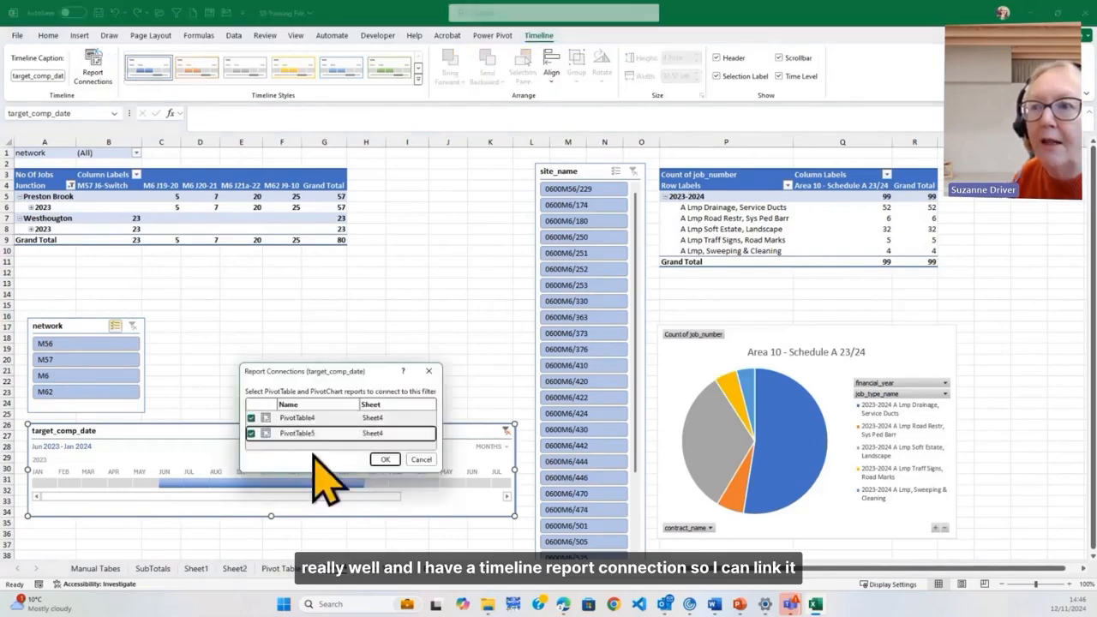
{"action": "left_click", "coordinate": [385, 459]}
{"action": "left_click", "coordinate": [369, 349]}
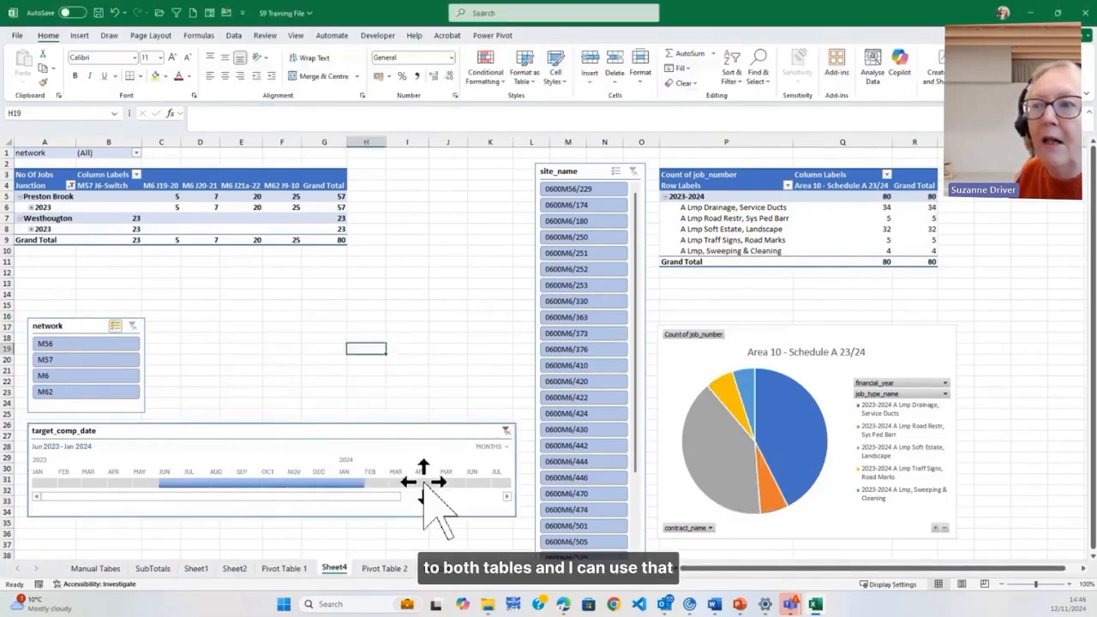
{"action": "left_click", "coordinate": [506, 432]}
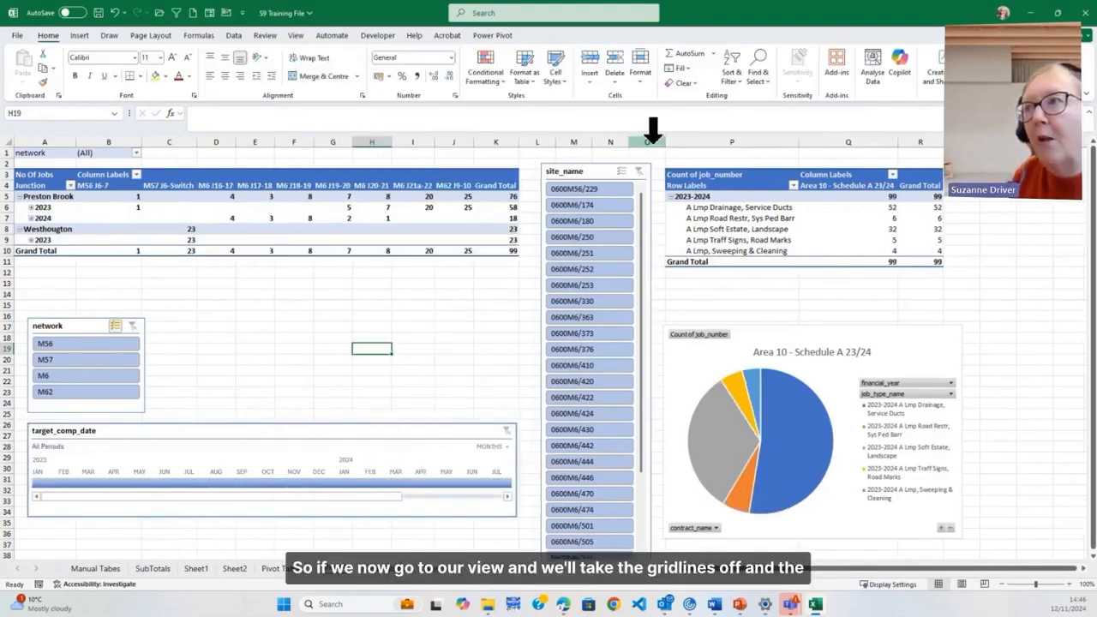
Hide the gridlines and the formula bar on the dashboard sheet
{"action": "left_click", "coordinate": [298, 36]}
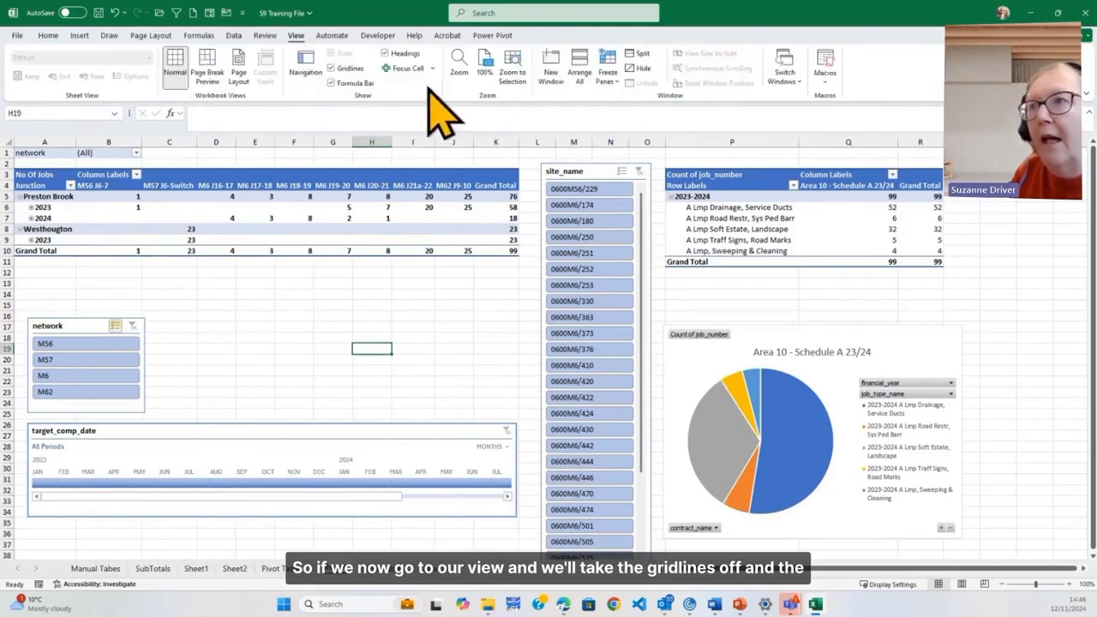
{"action": "left_click", "coordinate": [332, 68]}
{"action": "left_click", "coordinate": [332, 83]}
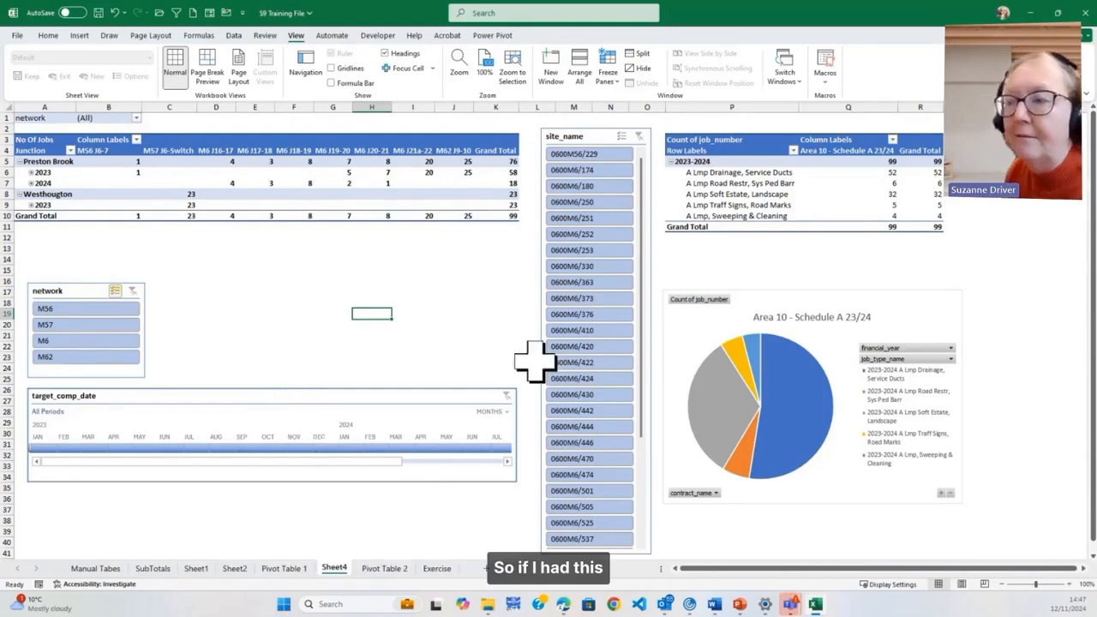
Examine the job records on the Pivot Table 2 sheet and return to the dashboard on Sheet4
{"action": "left_click", "coordinate": [384, 571]}
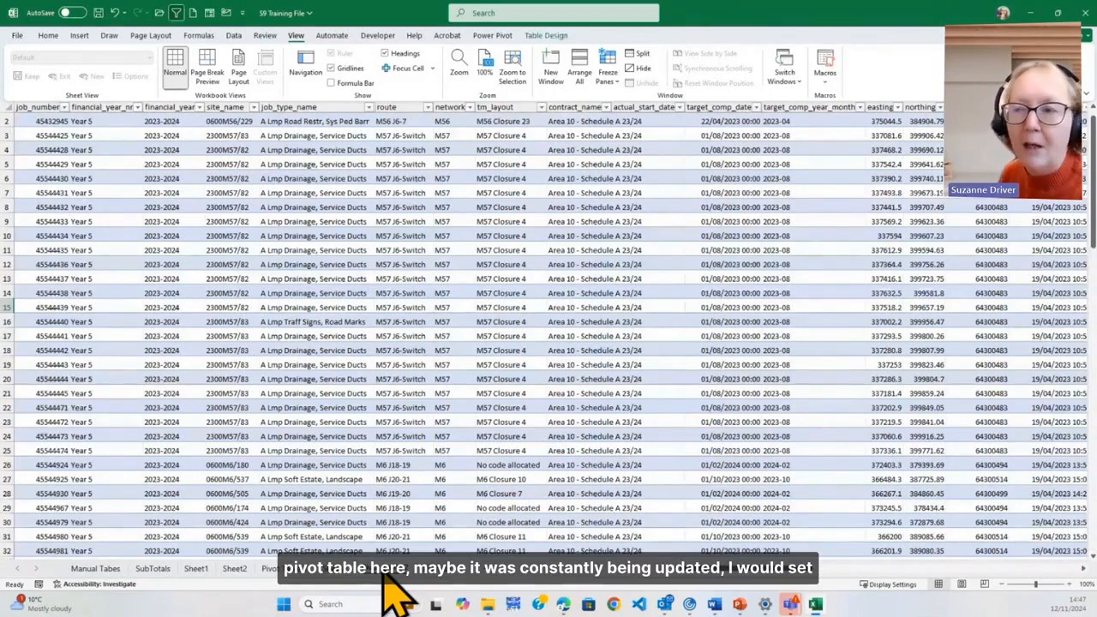
{"action": "scroll", "coordinate": [368, 536], "scroll_direction": "down", "scroll_amount": 18}
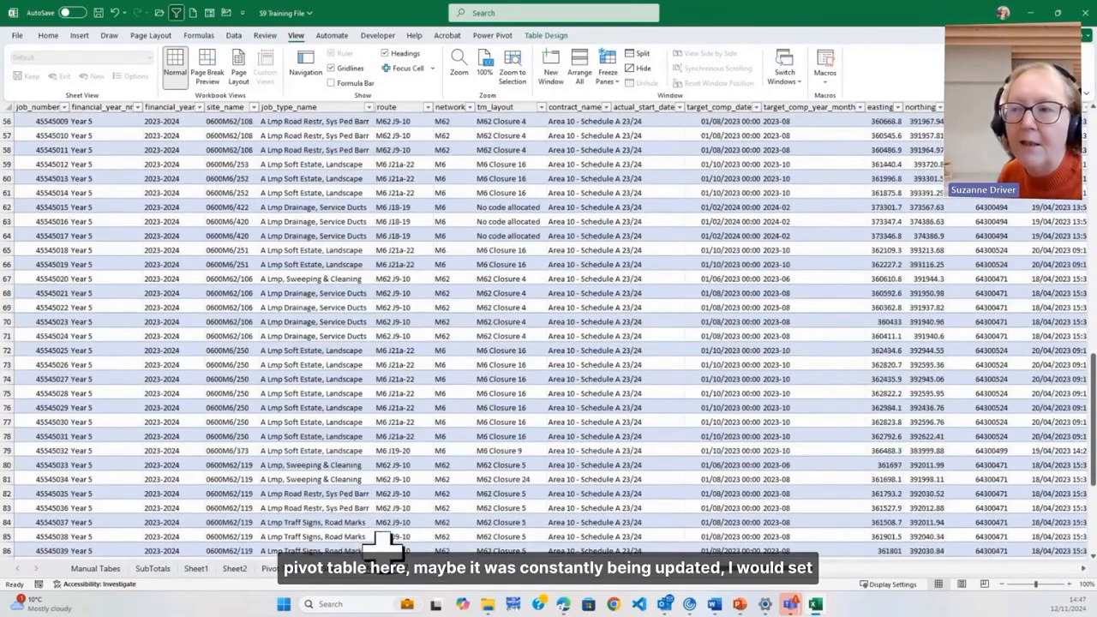
{"action": "left_click", "coordinate": [339, 569]}
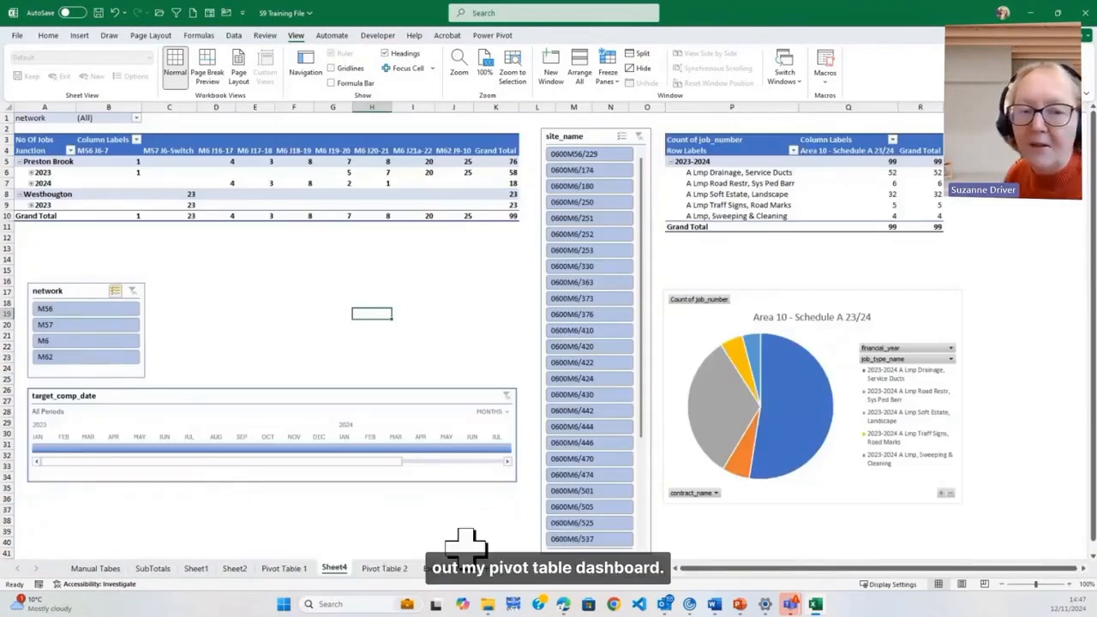